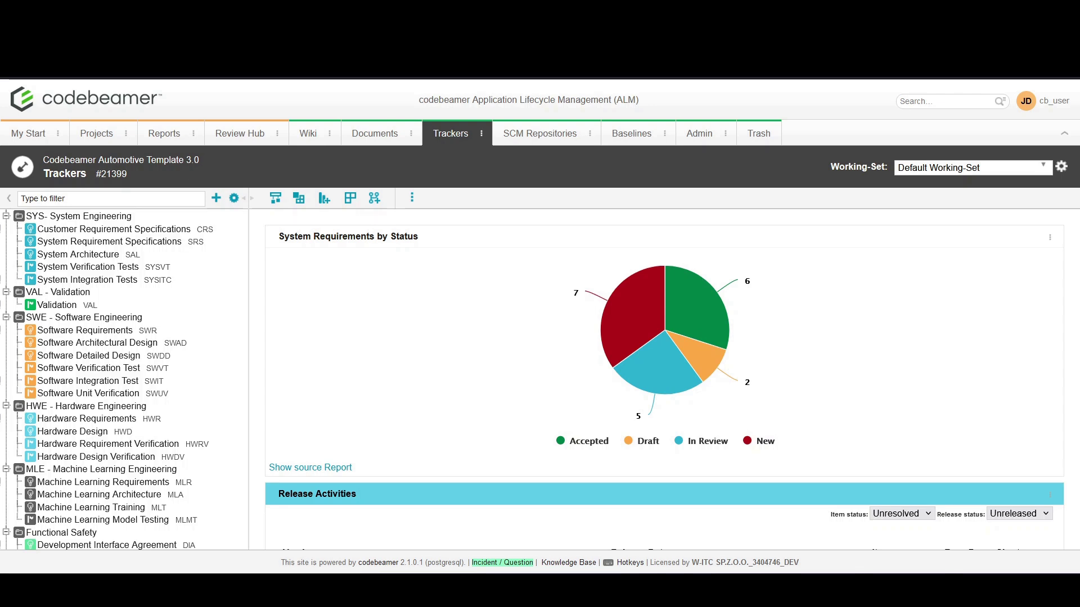
- Open the System Requirement Specifications tracker from the tree in document view
left_click(117, 242)
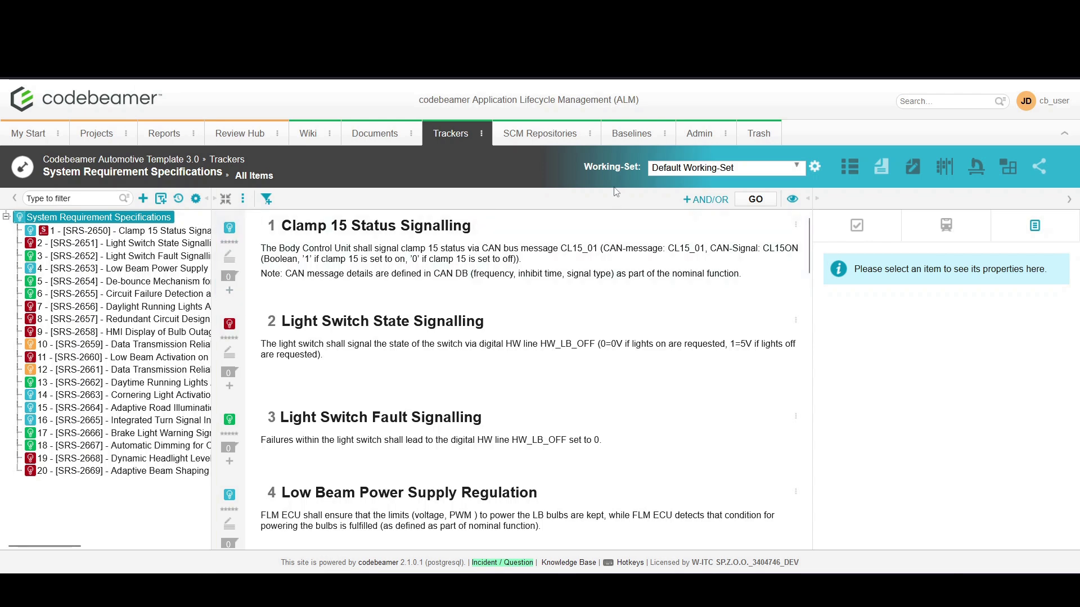
scroll(610, 242, "down", 2)
scroll(610, 243, "down", 2)
scroll(610, 243, "down", 2)
scroll(610, 244, "down", 1)
scroll(611, 247, "down", 1)
scroll(611, 247, "down", 2)
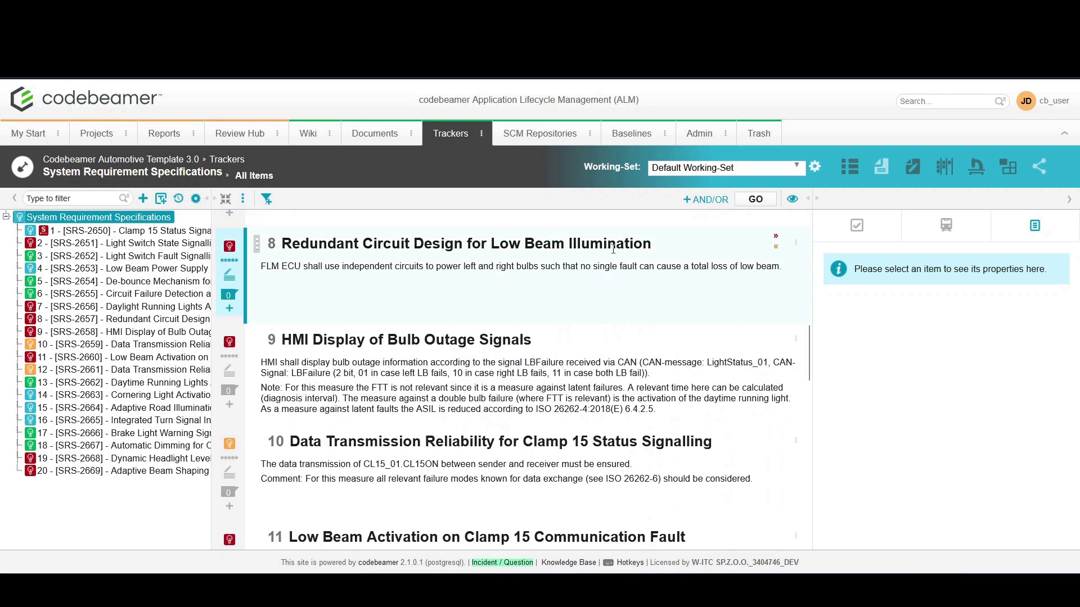
scroll(613, 270, "up", 8)
scroll(615, 275, "up", 1)
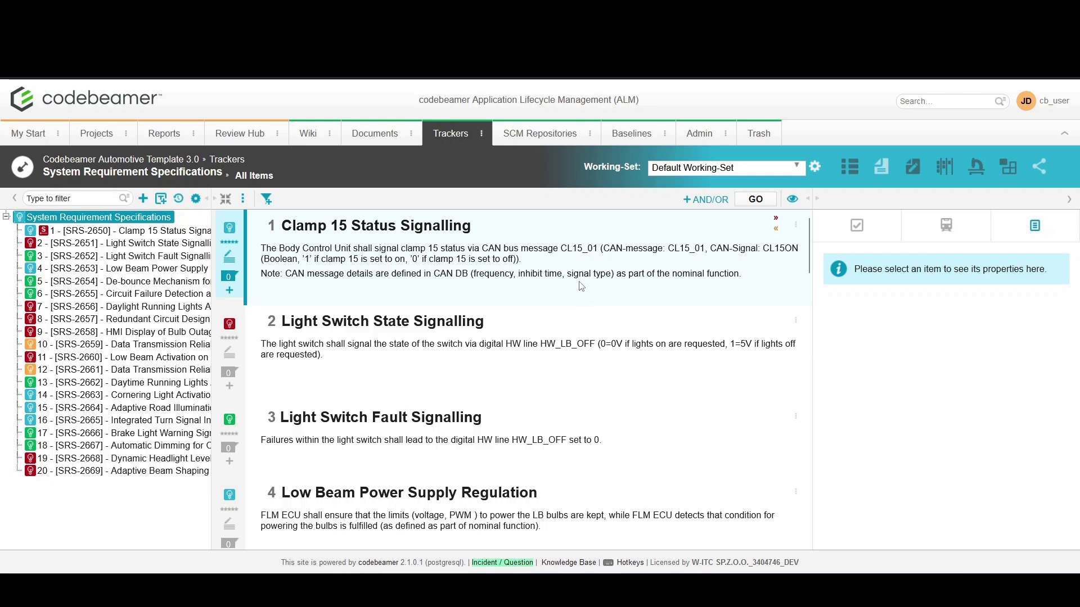
- Load requirement 3's properties, then show the details of requirement 13, SRS-2662
left_click(126, 256)
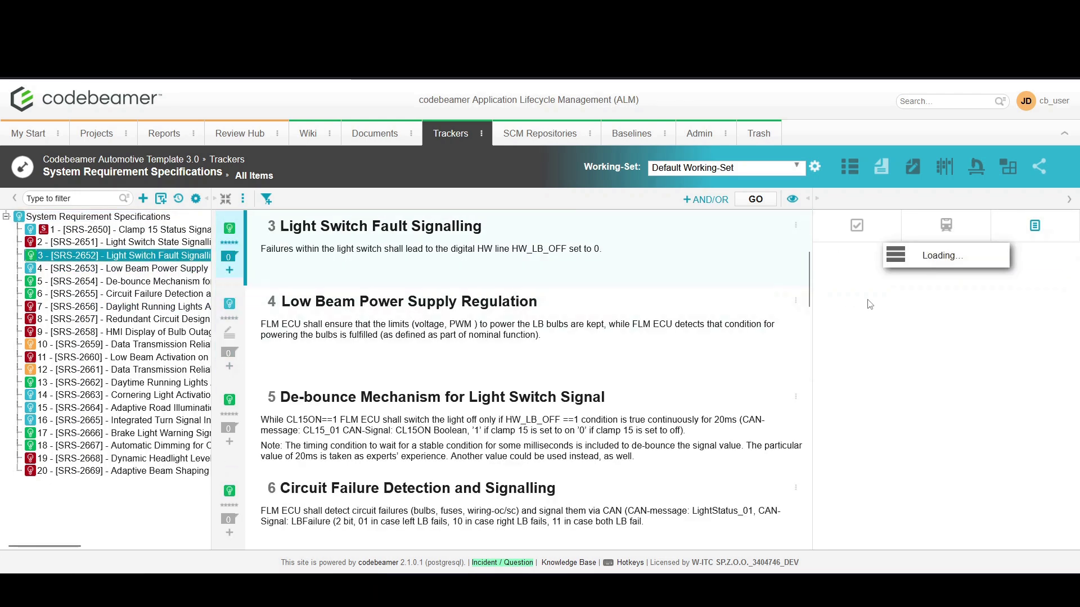
scroll(928, 388, "down", 3)
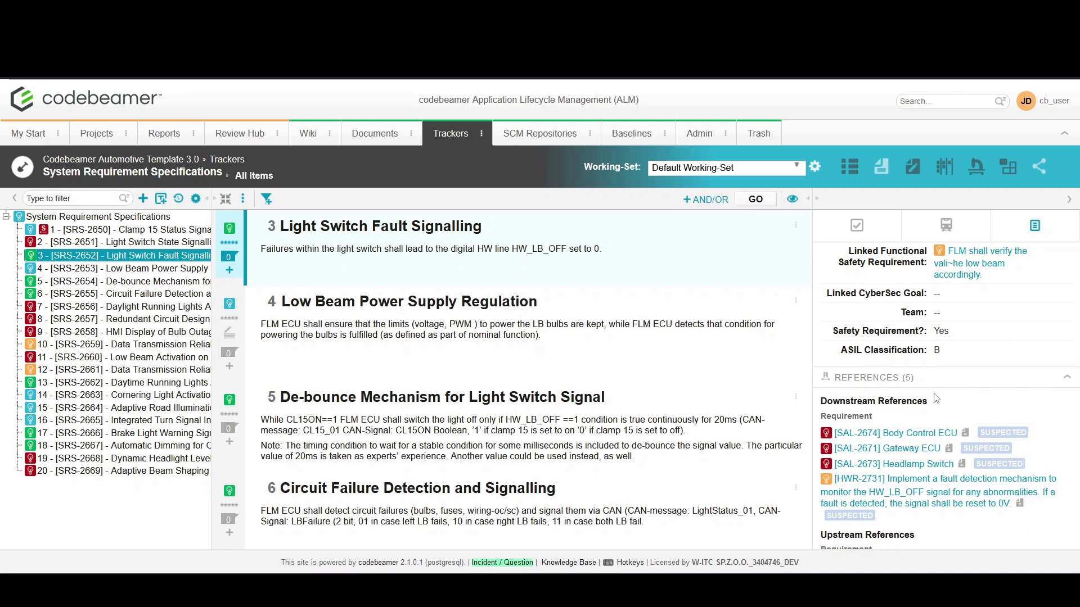
left_click(152, 383)
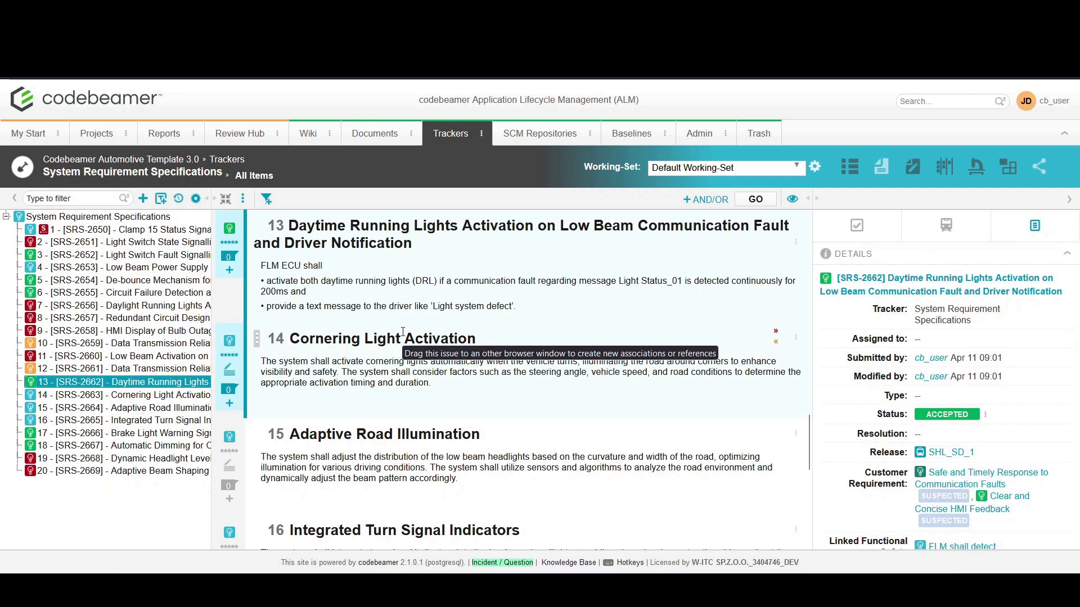
- Switch the tracker to table view and check the Team column's header options
left_click(842, 171)
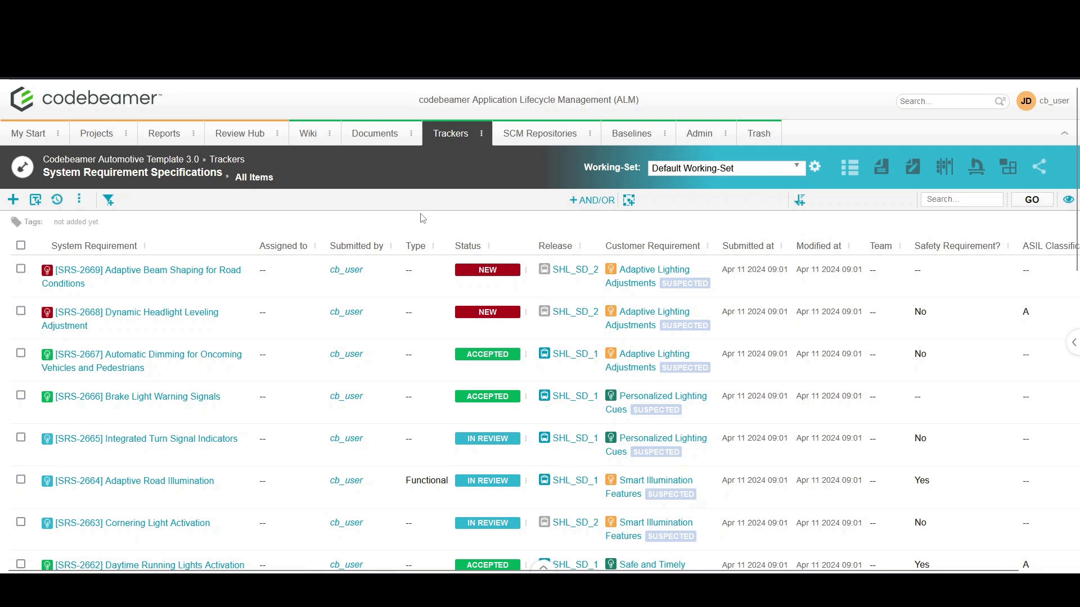
left_click(899, 246)
left_click(588, 215)
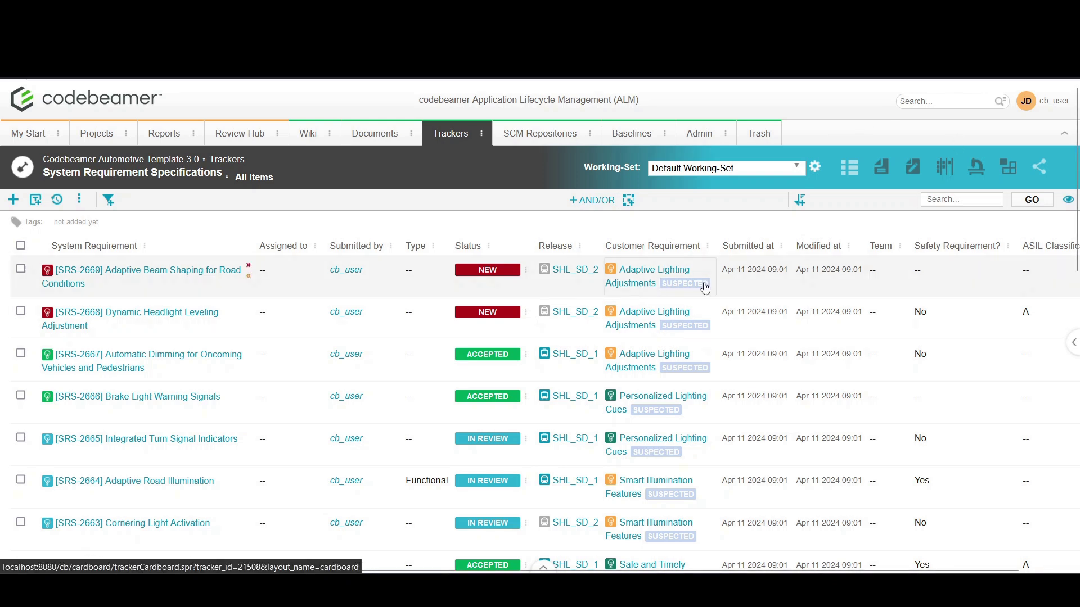
- Switch to the Kanban board and drag card SRS-2668 toward To verify; it stays in ToDo
left_click(946, 175)
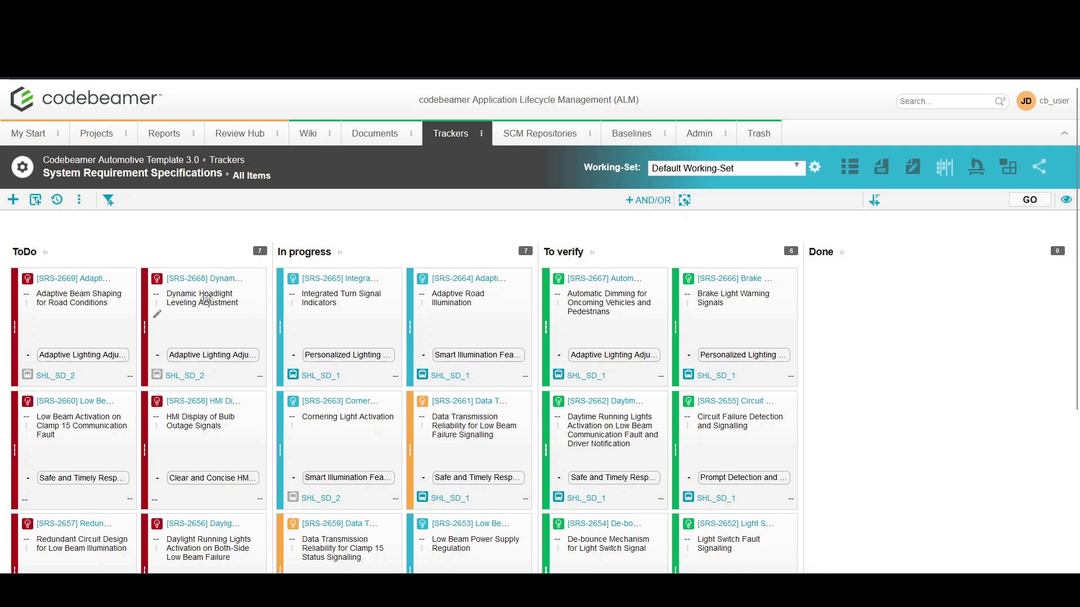
mouse_move(241, 300)
left_mouse_down()
mouse_move(659, 341)
mouse_move(200, 293)
left_mouse_up()
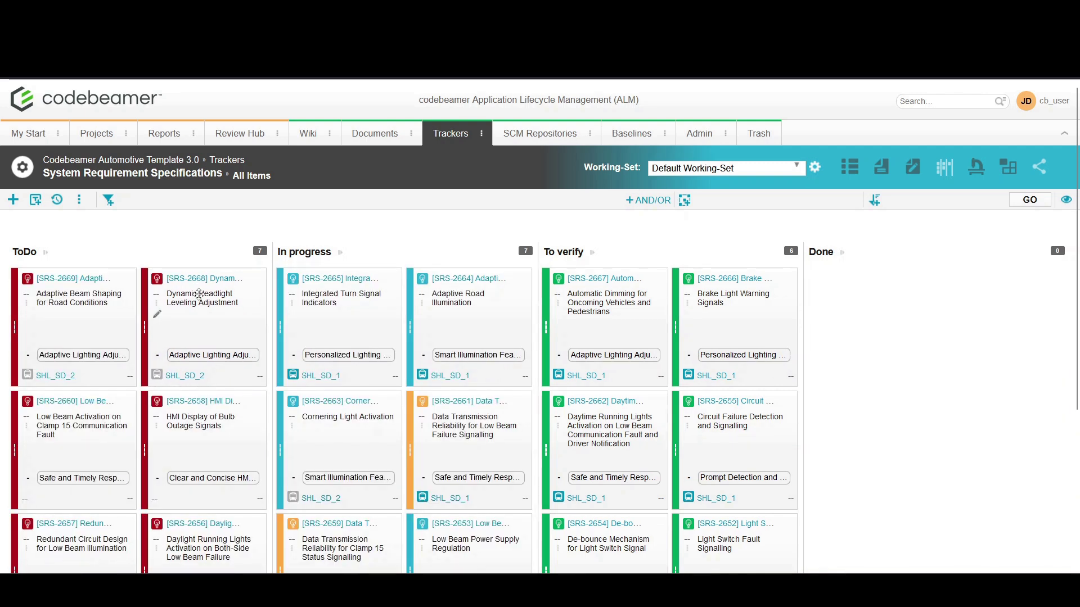